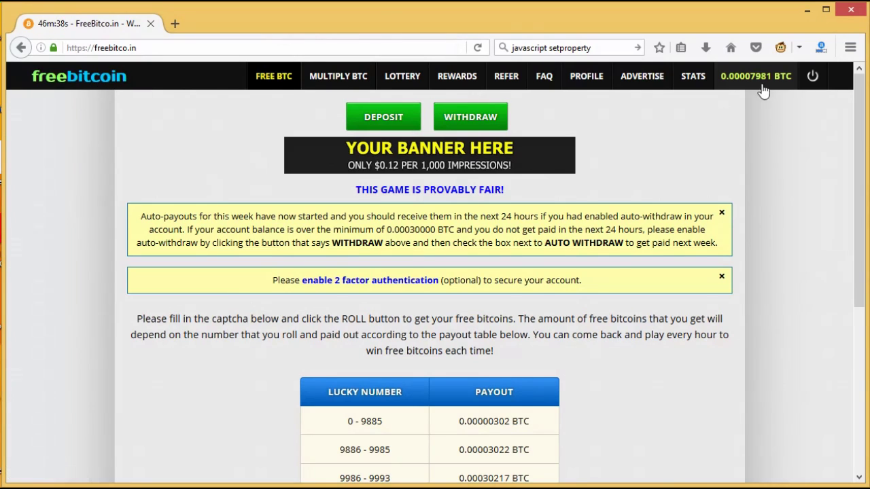
# - Review the lucky number payout table for the free hourly roll, including the payout for 0 - 9885
pyautogui.moveTo(859, 126); pyautogui.dragTo(864, 289)
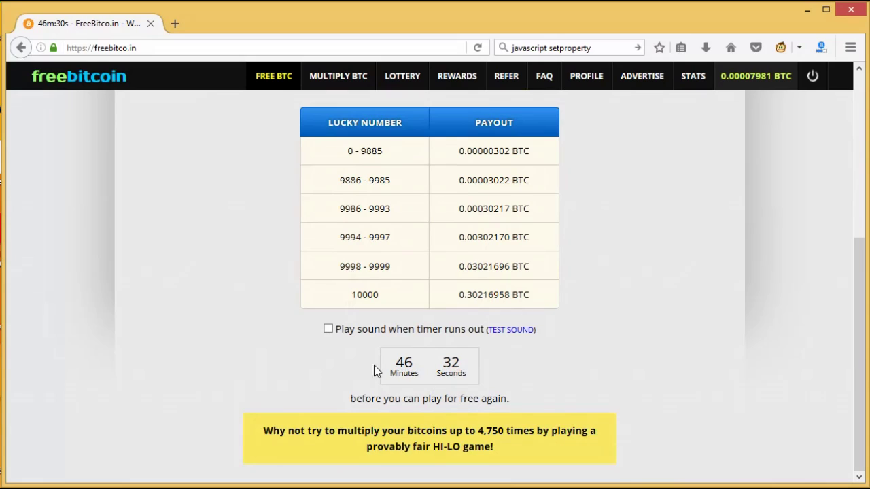
pyautogui.moveTo(495, 151); pyautogui.dragTo(510, 155)
pyautogui.click(528, 157)
pyautogui.doubleClick(517, 156)
pyautogui.click(631, 171)
pyautogui.moveTo(859, 310); pyautogui.dragTo(857, 146)
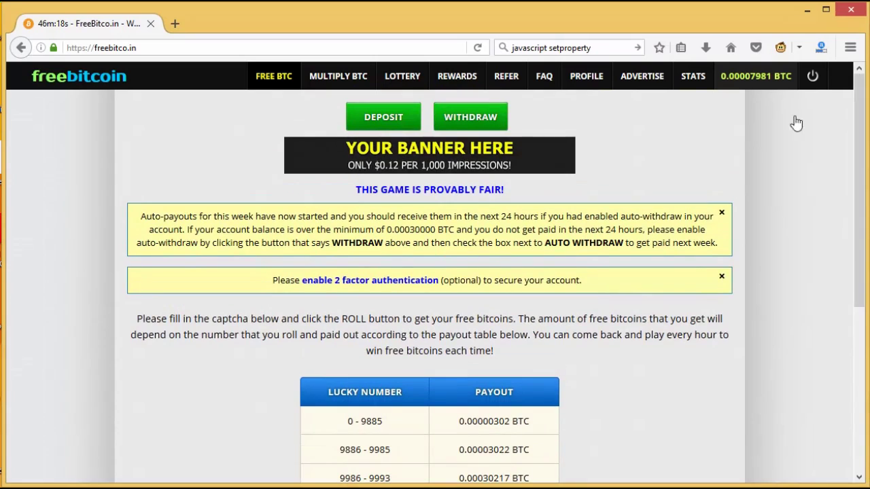
# - View the auto-withdrawal terms in the Withdraw Bitcoins window and close it
pyautogui.click(449, 115)
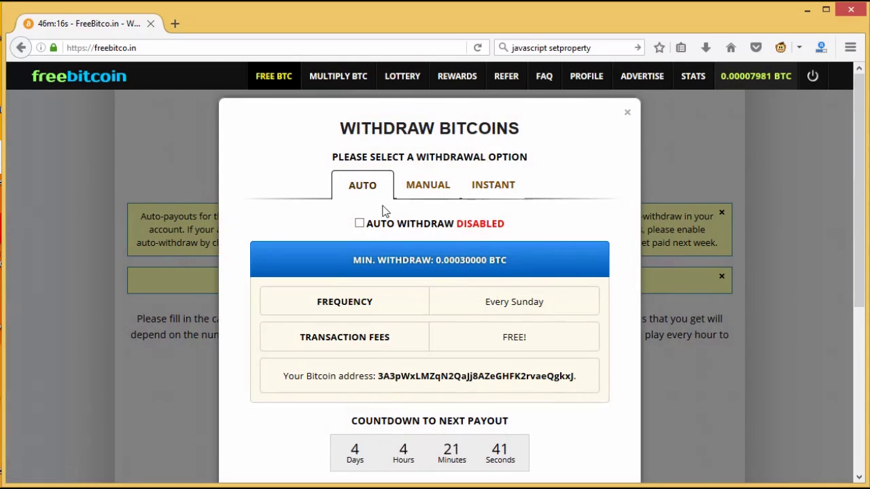
pyautogui.click(629, 116)
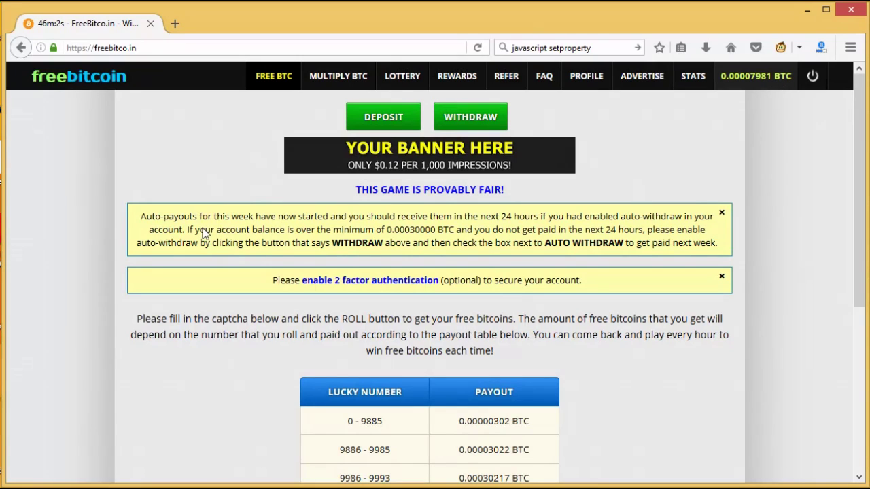
# - Open the Multiply BTC game and try a manual bet payout of 2.5, replacing it with 3
pyautogui.click(346, 79)
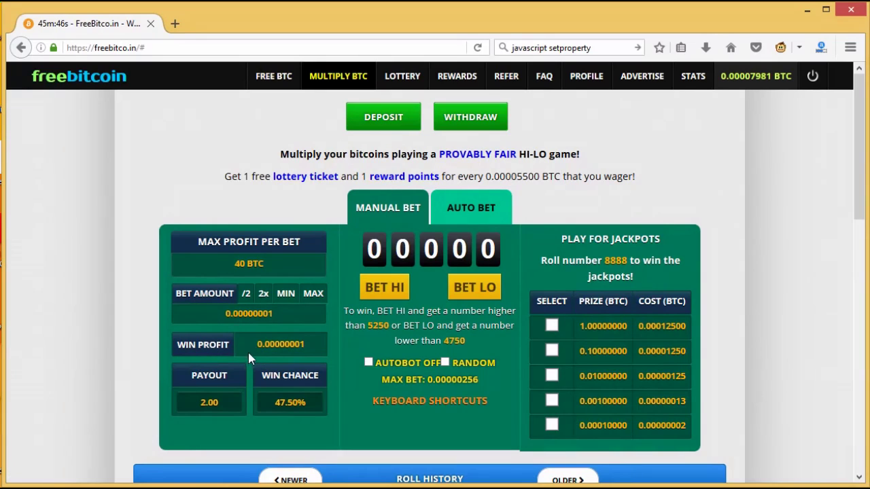
pyautogui.click(196, 401)
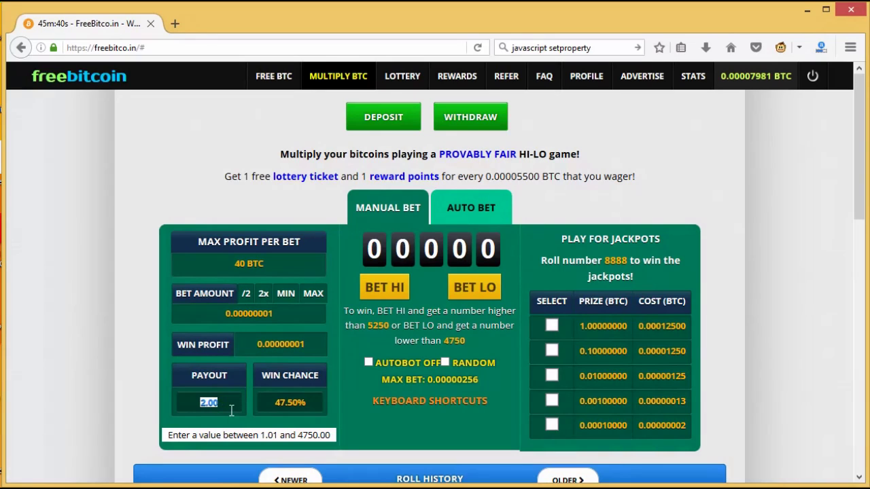
pyautogui.write('2.5')
pyautogui.press('BackSpace')
pyautogui.press('BackSpace')
pyautogui.press('BackSpace')
pyautogui.write('3')
# - Try a manual bet payout of 1.89, and set the payout back to 2
pyautogui.doubleClick(225, 405)
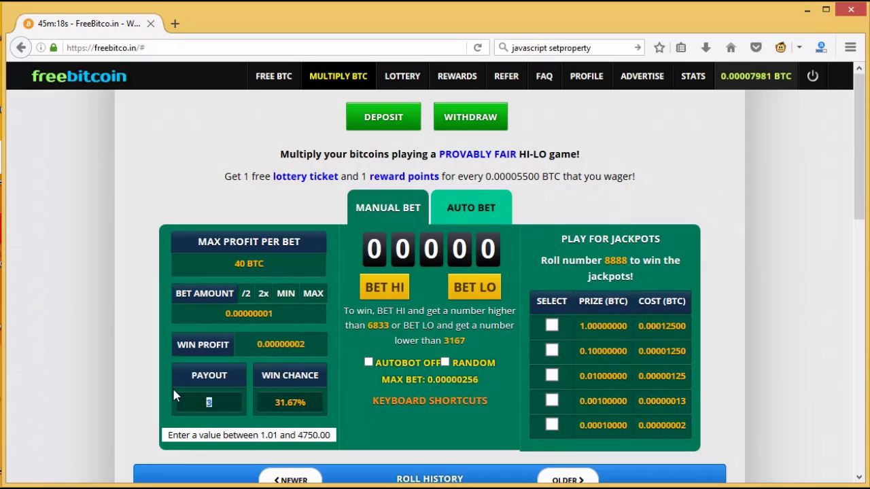
pyautogui.write('1.89')
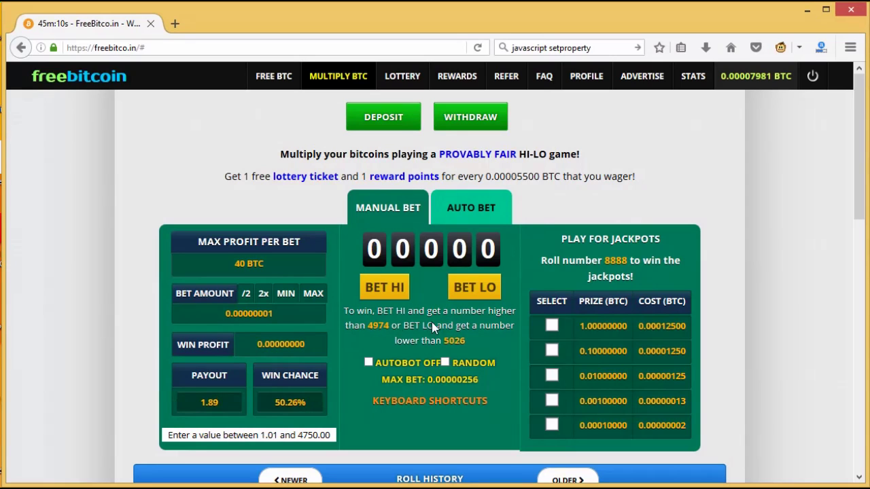
pyautogui.moveTo(237, 406); pyautogui.dragTo(176, 410)
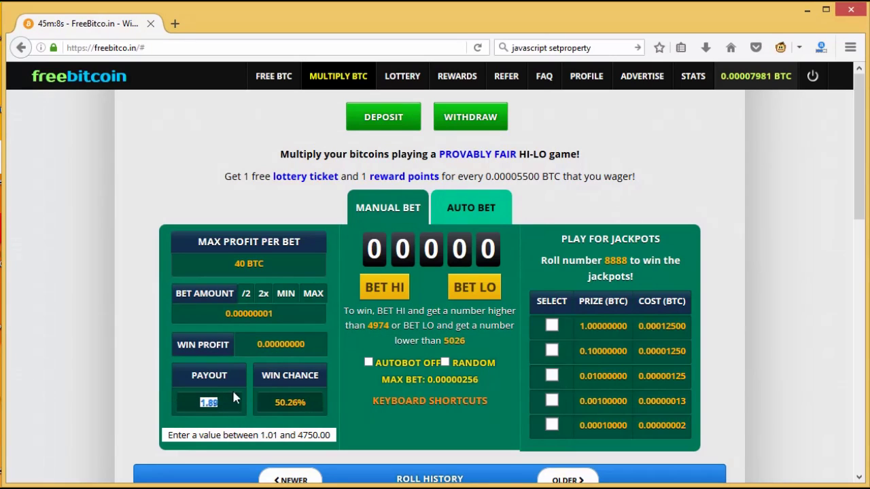
pyautogui.write('2')
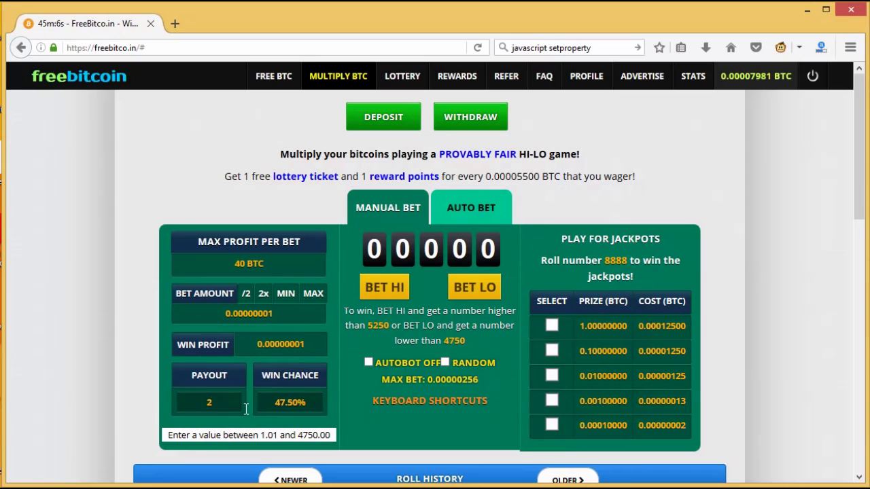
pyautogui.click(293, 316)
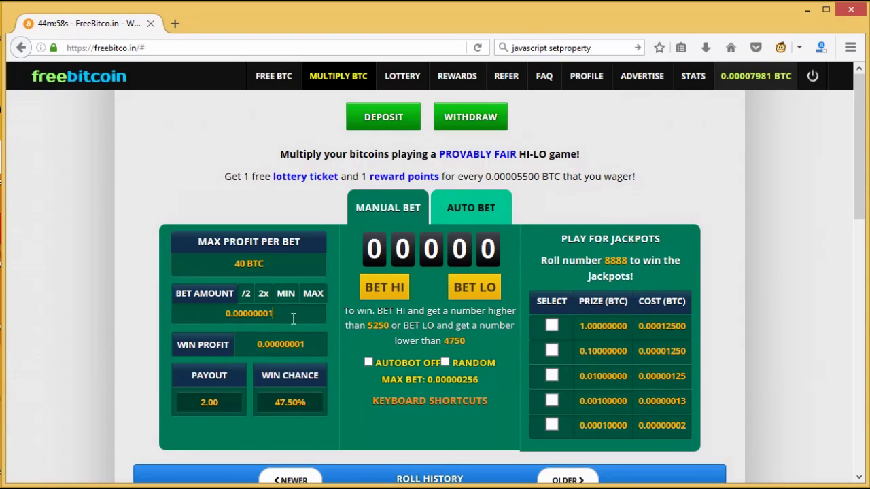
# - Review the automatic betting settings of the HI-LO game and return to manual betting
pyautogui.click(468, 209)
pyautogui.moveTo(860, 122); pyautogui.dragTo(859, 175)
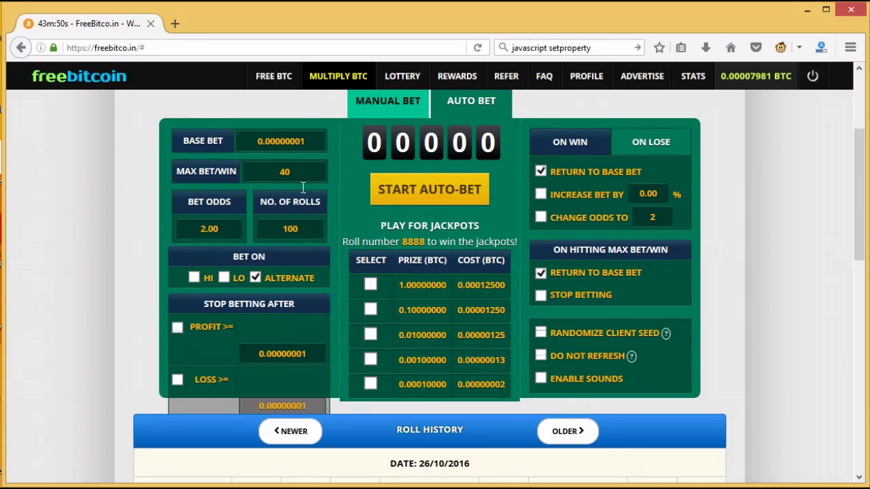
pyautogui.click(394, 100)
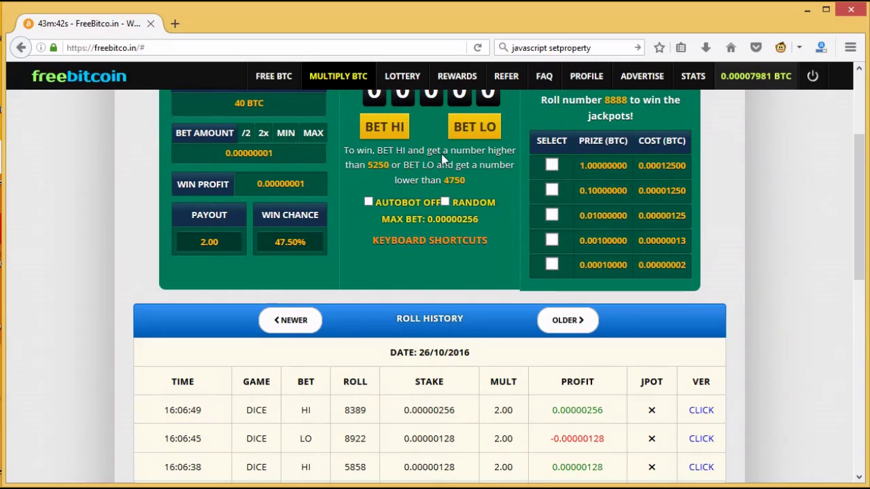
pyautogui.moveTo(858, 218); pyautogui.dragTo(858, 170)
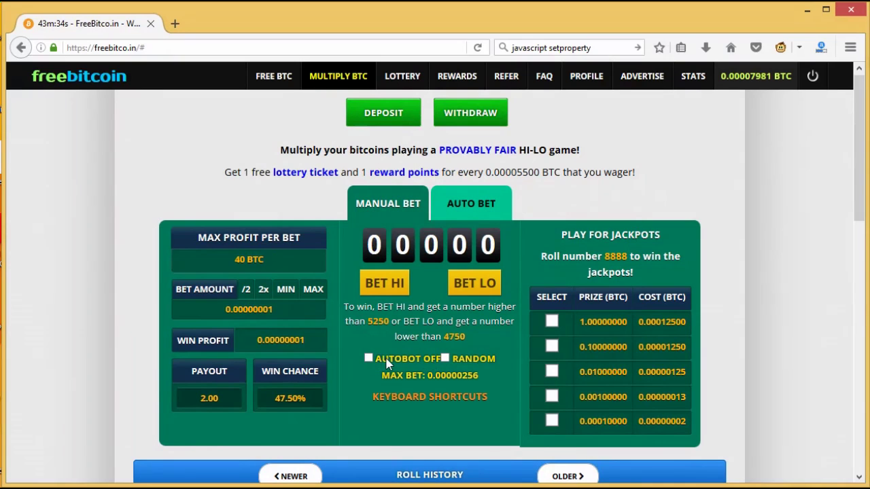
# - Check the Greasemonkey status and its enabled FreeBitcoin user script, and close the list
pyautogui.click(802, 48)
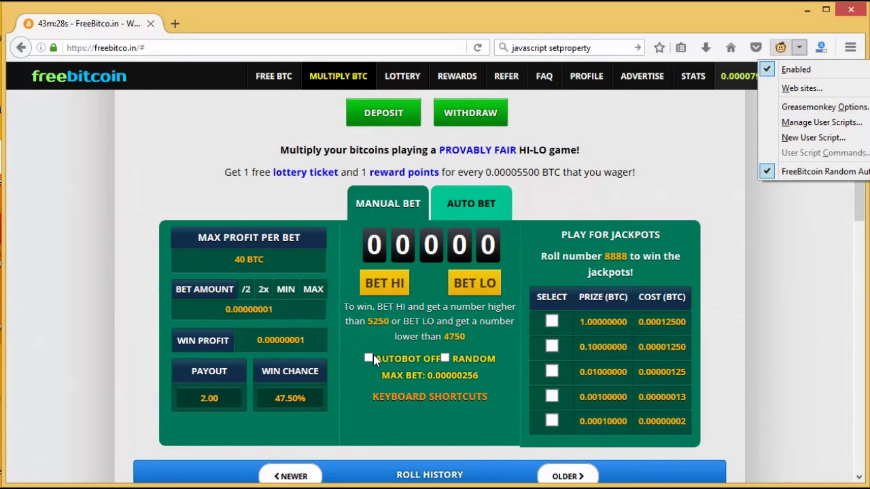
pyautogui.click(574, 193)
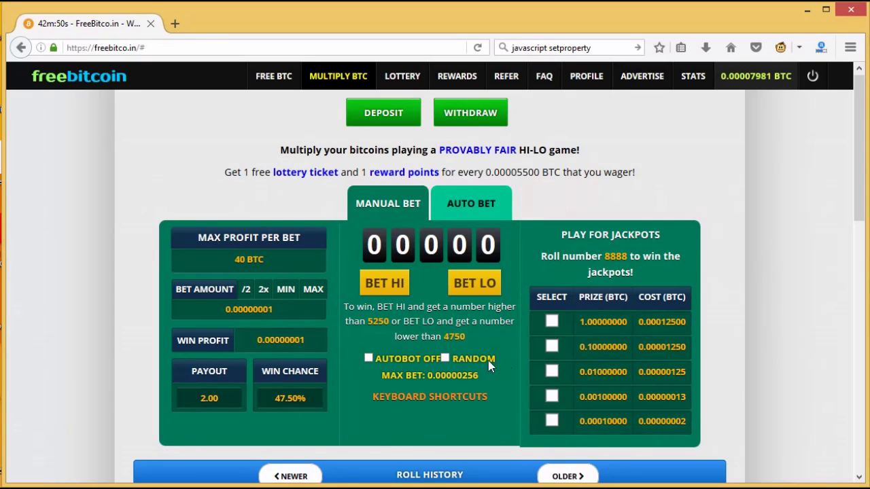
# - Switch the autobot's betting mode to REV ON LOSE and compare it with the site's Auto Bet options
pyautogui.click(445, 358)
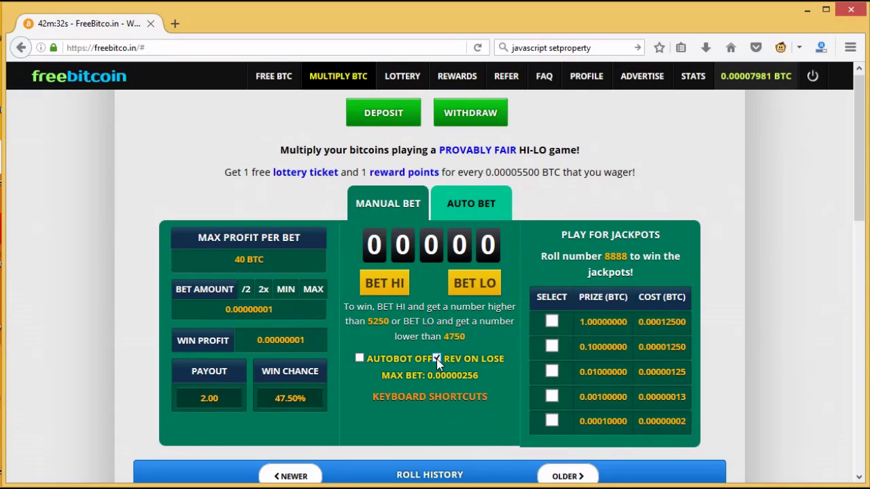
pyautogui.click(481, 204)
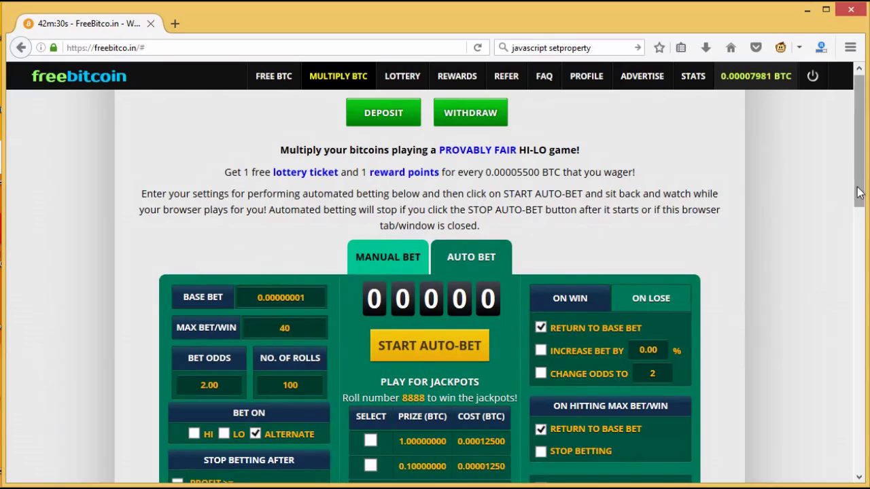
pyautogui.scroll(-3, 858, 193)
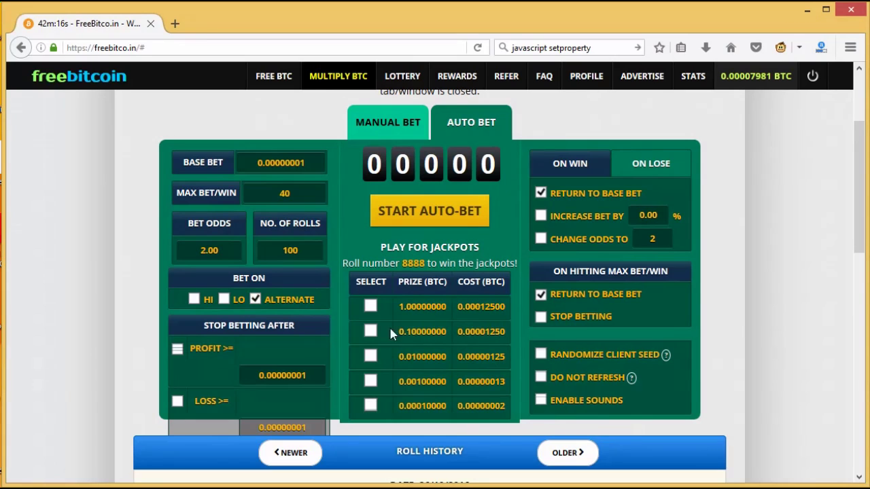
pyautogui.click(384, 127)
pyautogui.scroll(-1, 457, 338)
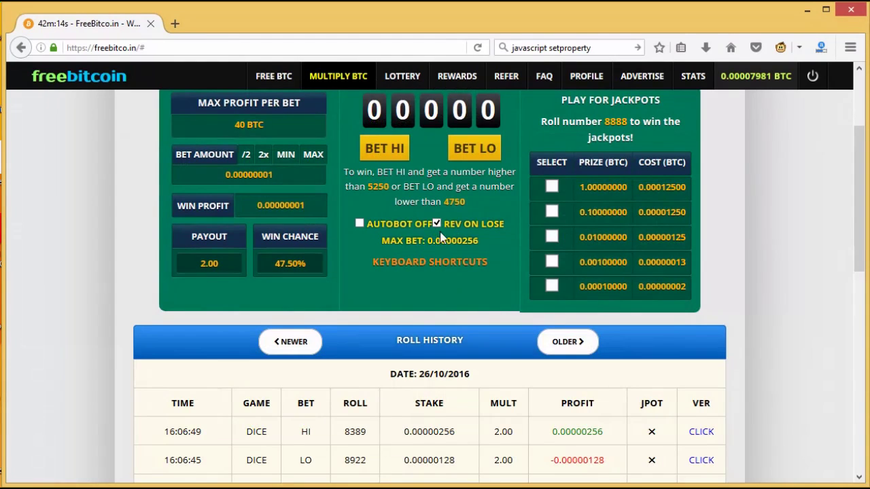
pyautogui.moveTo(856, 254); pyautogui.dragTo(856, 216)
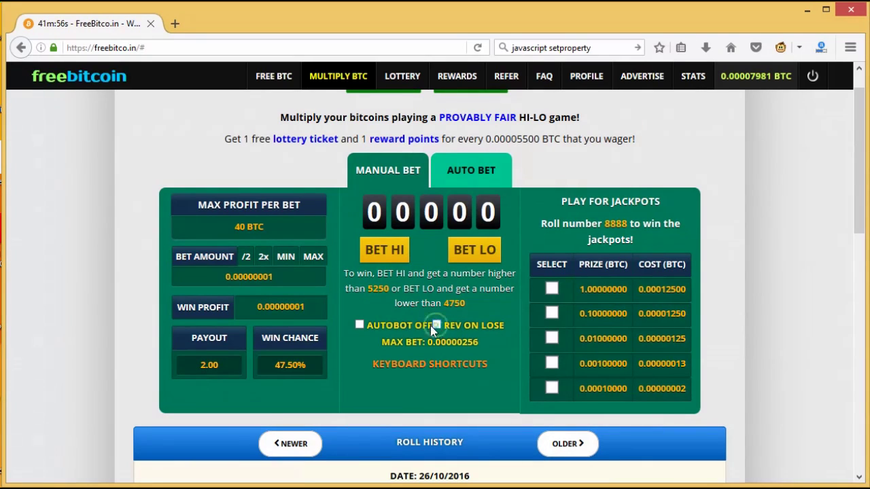
# - Restore the autobot's RANDOM mode and recheck the site's Auto Bet options, returning to manual betting
pyautogui.click(430, 325)
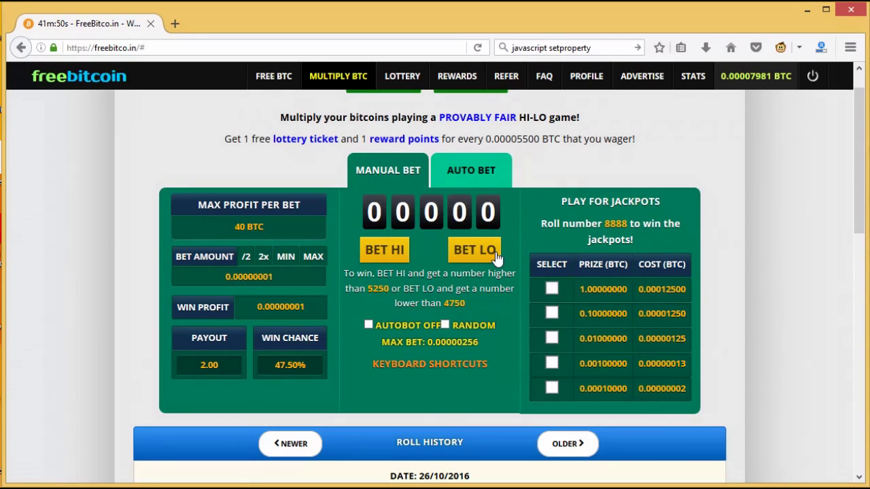
pyautogui.click(469, 169)
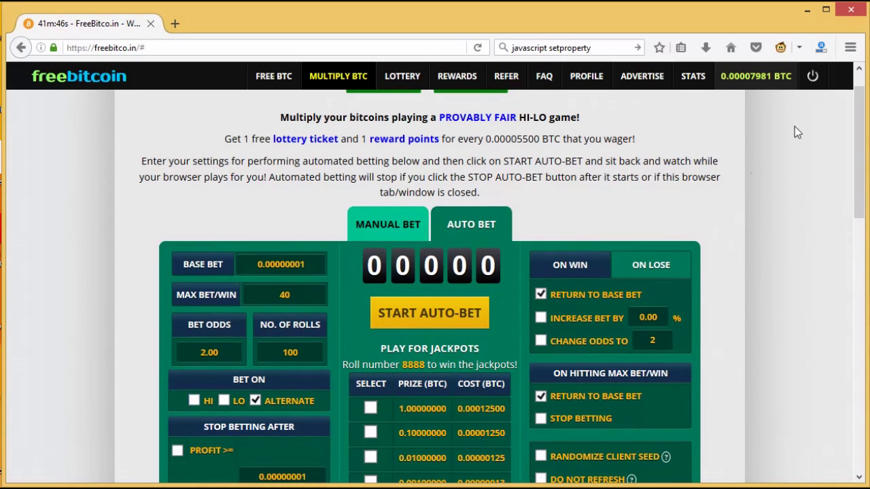
pyautogui.moveTo(859, 136); pyautogui.dragTo(858, 158)
pyautogui.click(428, 128)
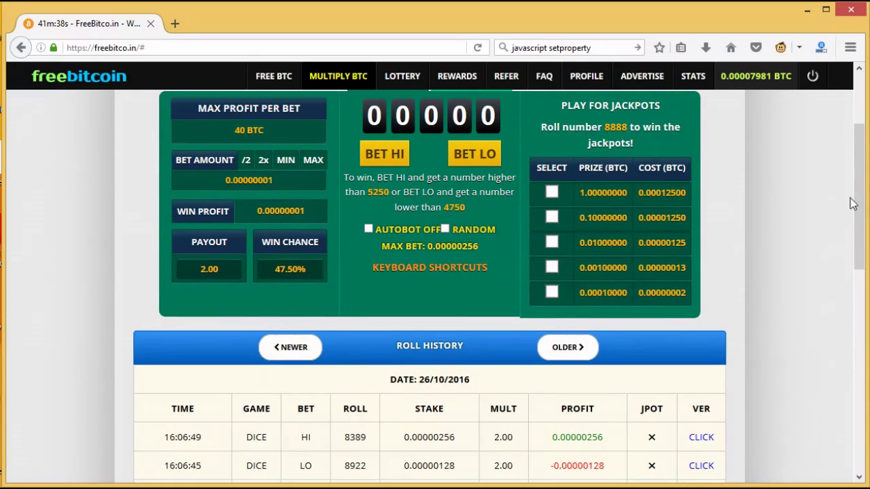
pyautogui.moveTo(862, 216); pyautogui.dragTo(863, 175)
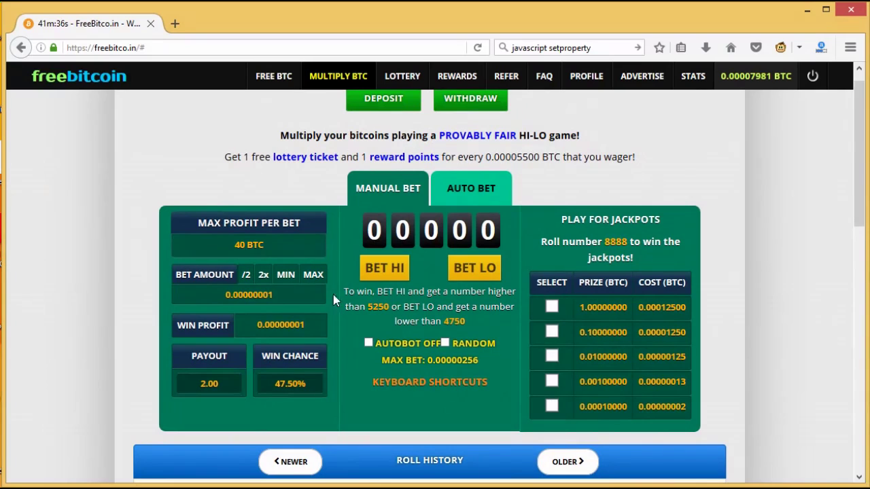
# - Run the autobot on a 0.00000001 base bet in RANDOM mode, stop it, and point out its maximum bet
pyautogui.click(369, 343)
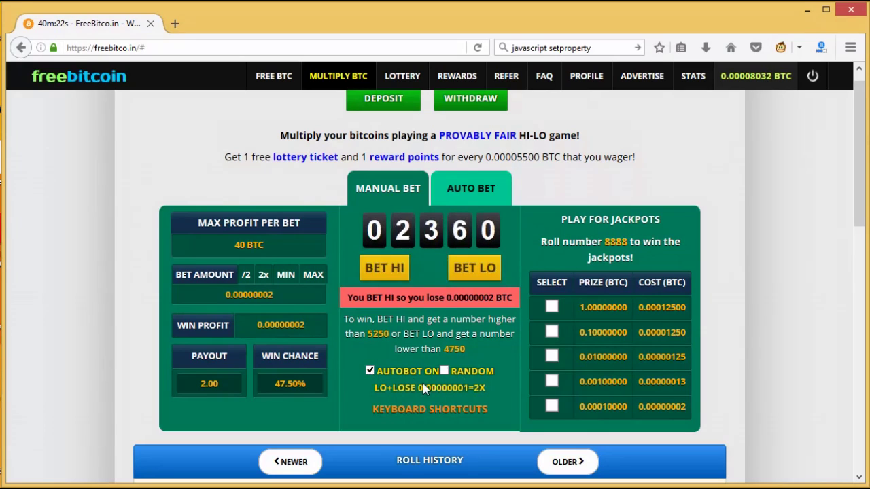
pyautogui.click(371, 368)
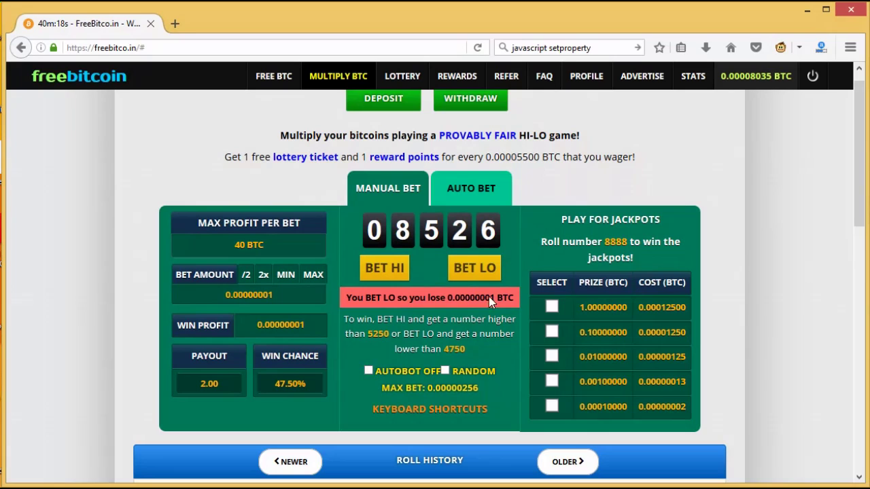
pyautogui.moveTo(445, 389); pyautogui.dragTo(487, 389)
pyautogui.click(487, 389)
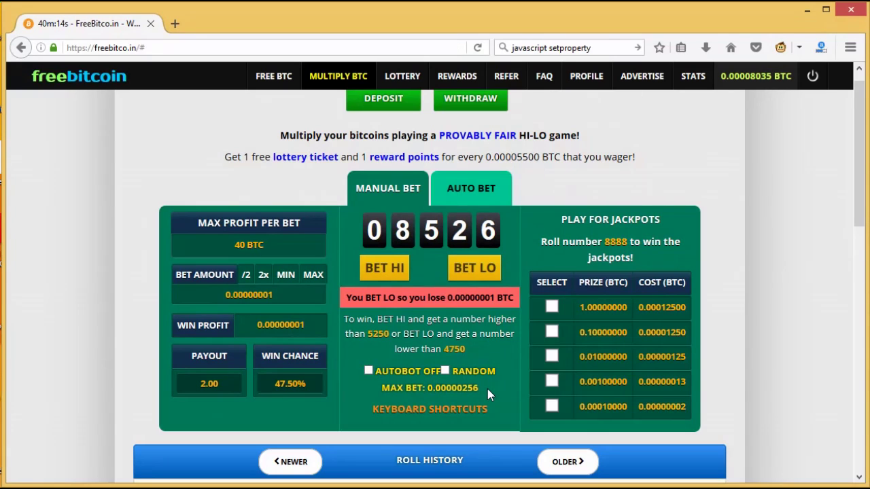